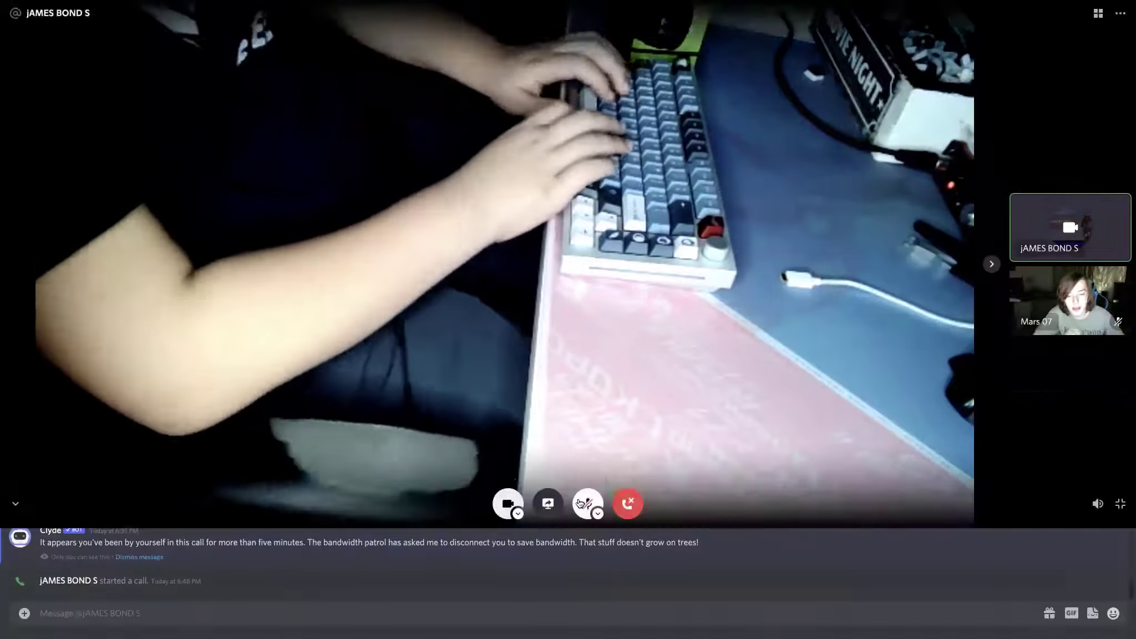
Step: Unmute the microphone, briefly leave full screen, then restore the full-screen keyboard close-up
{"action": "left_click", "coordinate": [581, 508]}
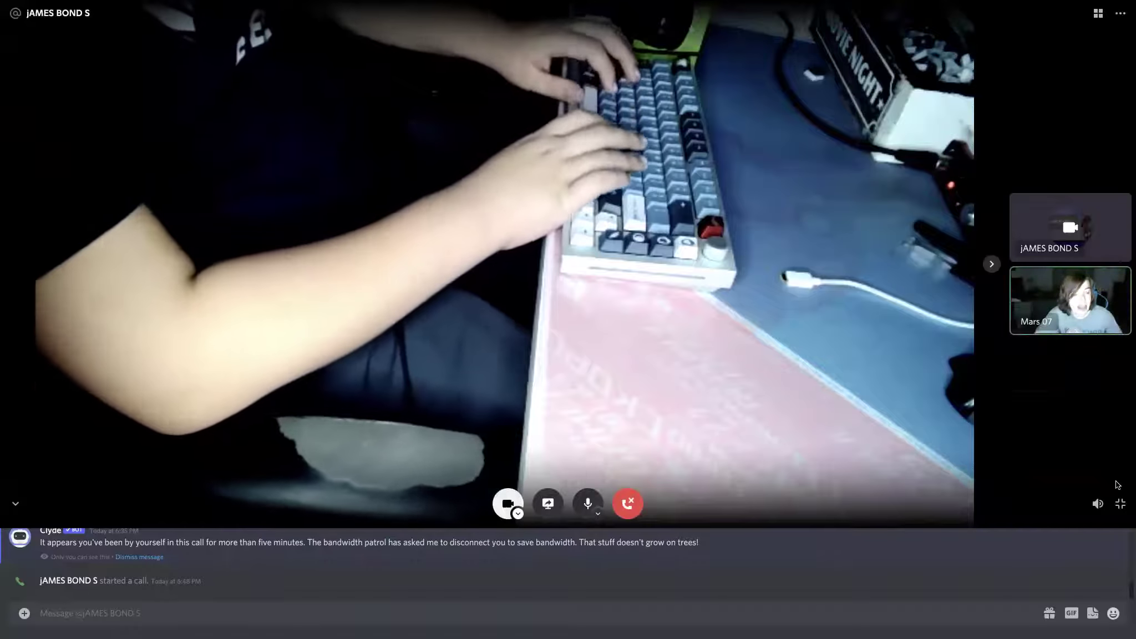
{"action": "left_click", "coordinate": [1120, 503]}
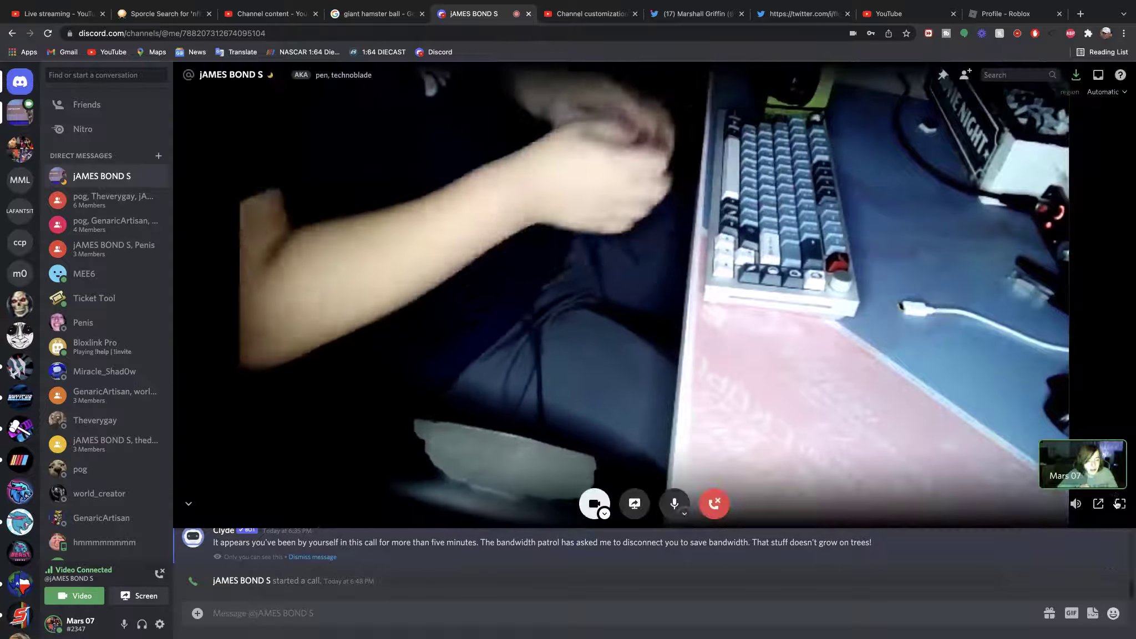
{"action": "left_click", "coordinate": [1120, 503]}
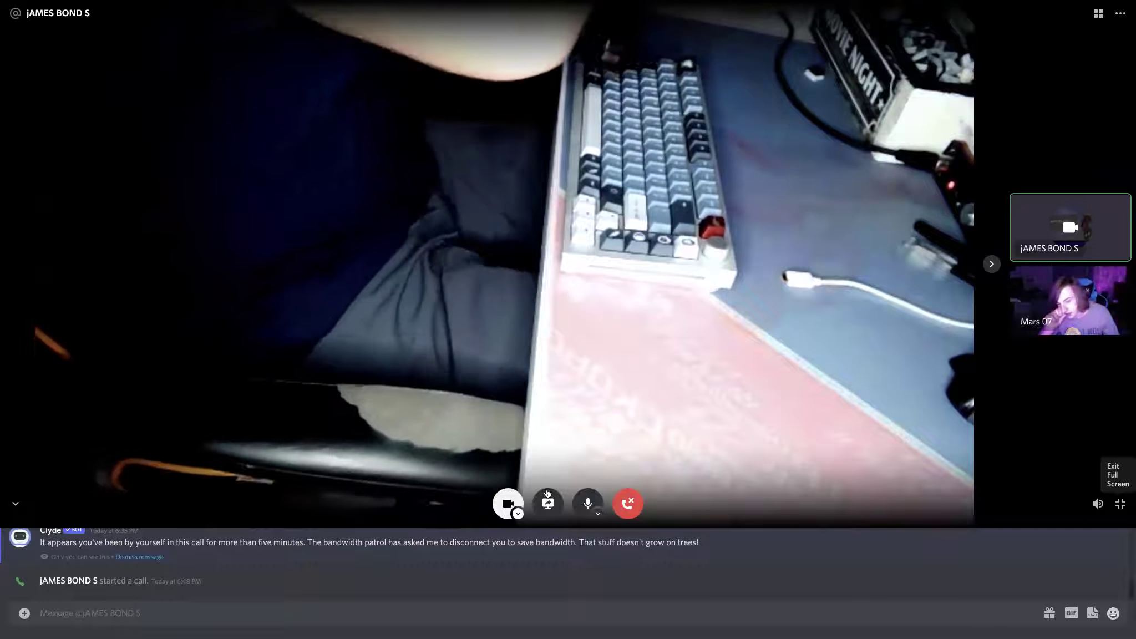
Step: Mute and unmute the microphone, then switch to grid view with both feeds
{"action": "left_click", "coordinate": [586, 495]}
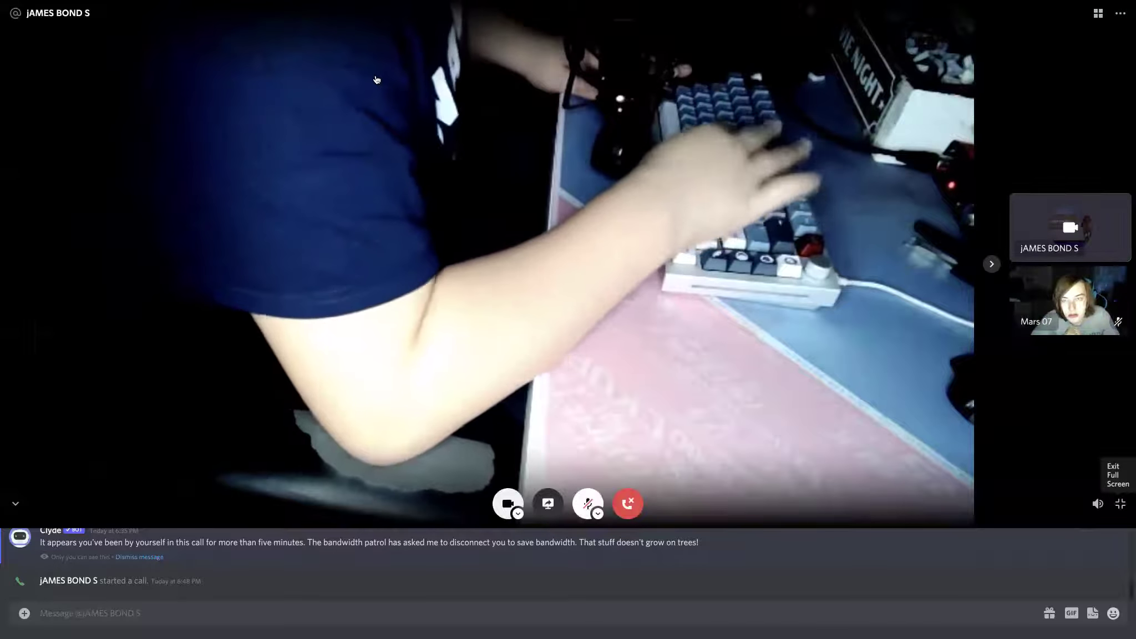
{"action": "left_click", "coordinate": [587, 503]}
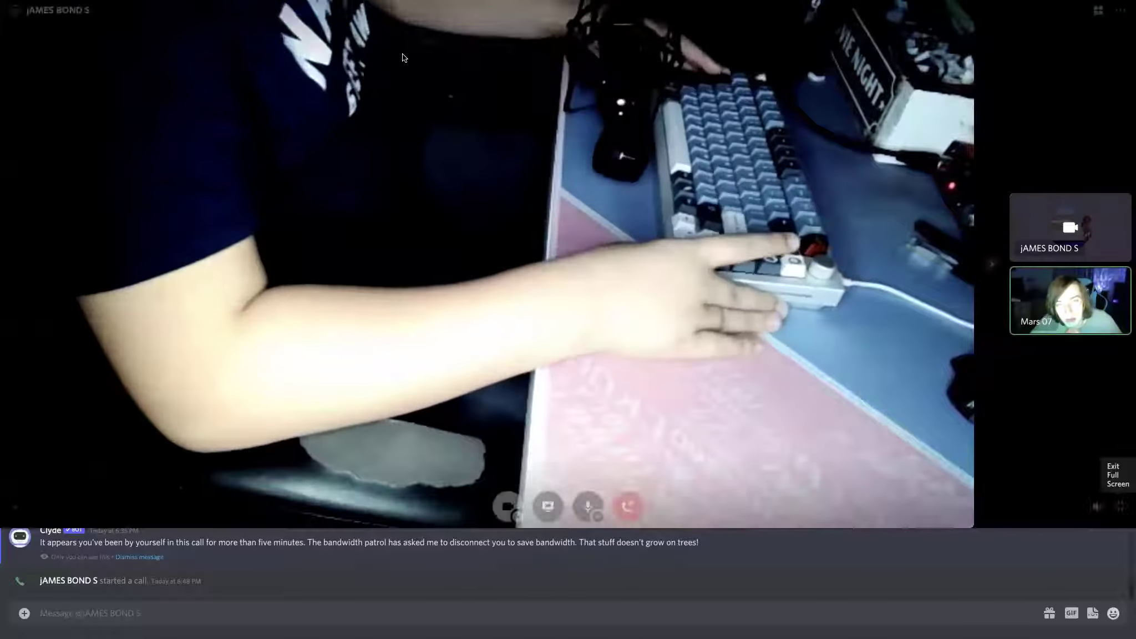
{"action": "left_click", "coordinate": [402, 58]}
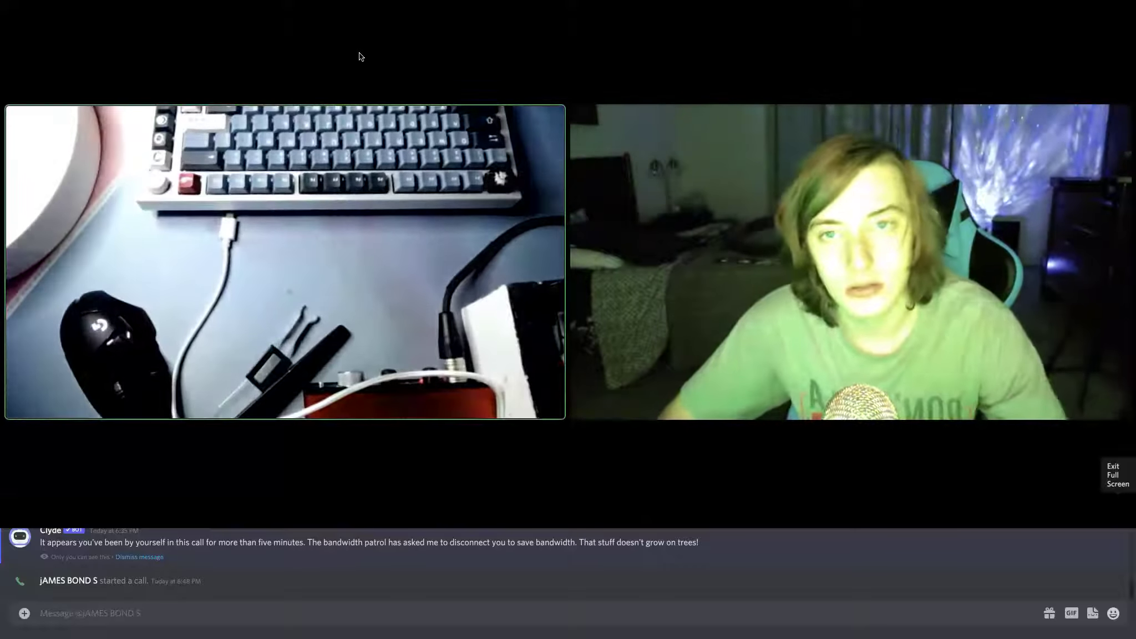
Step: Focus the friend's keyboard close-up tile, shrinking the webcam feed to a thumbnail
{"action": "left_click", "coordinate": [357, 171]}
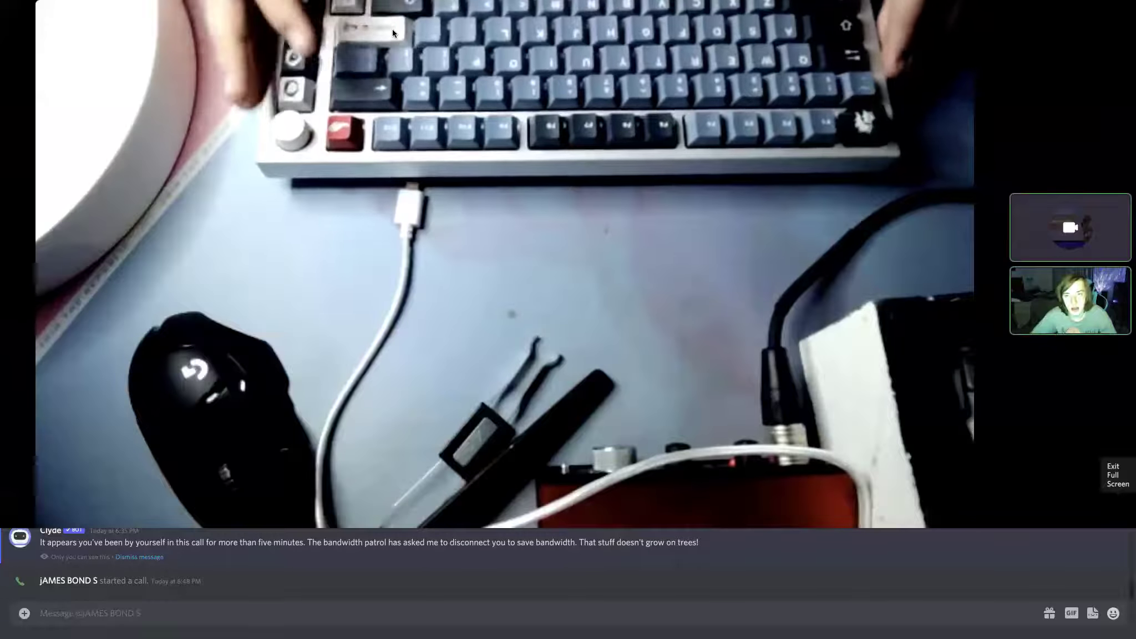